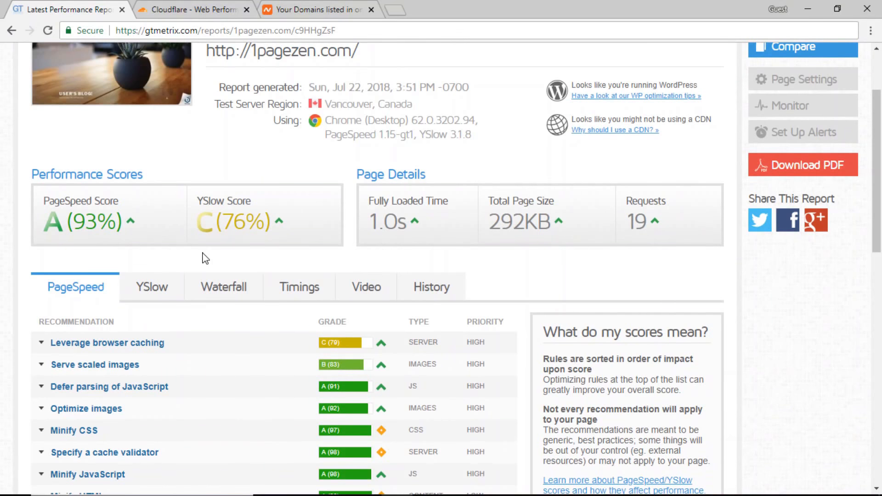
- Compare 1pagezen.com's YSlow (76%) and PageSpeed (93%) recommendations in GTmetrix, then go to Cloudflare
{"action": "scroll", "coordinate": [205, 258], "scroll_direction": "down", "scroll_amount": 1}
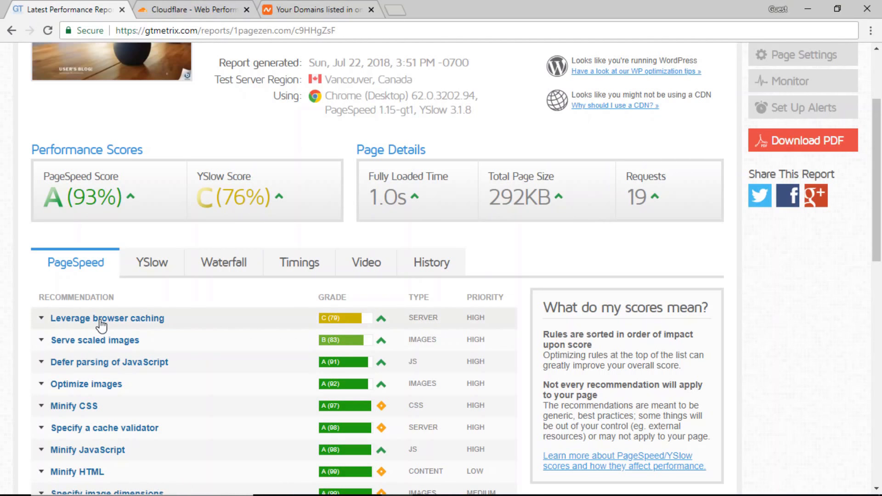
{"action": "left_click", "coordinate": [144, 273]}
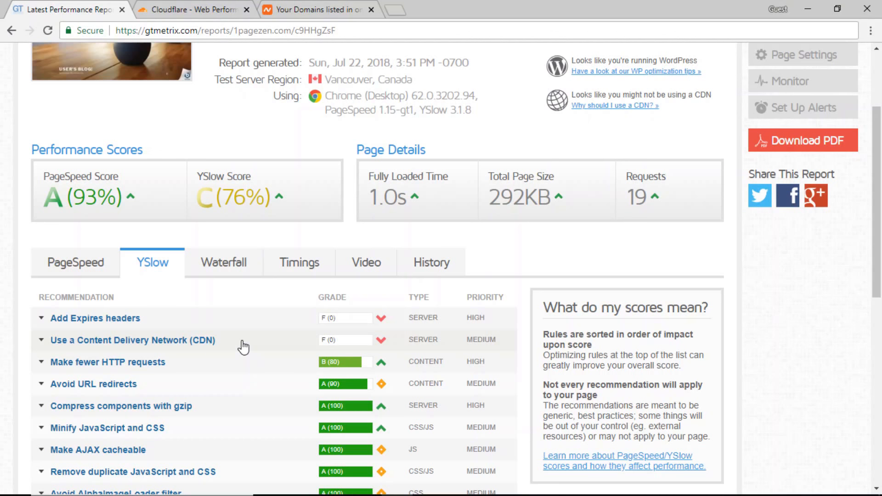
{"action": "left_click", "coordinate": [67, 264]}
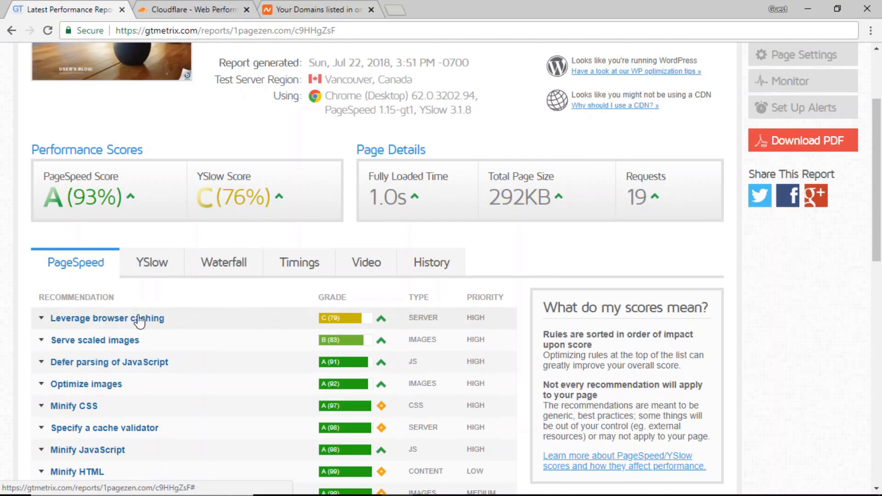
{"action": "left_click", "coordinate": [138, 266]}
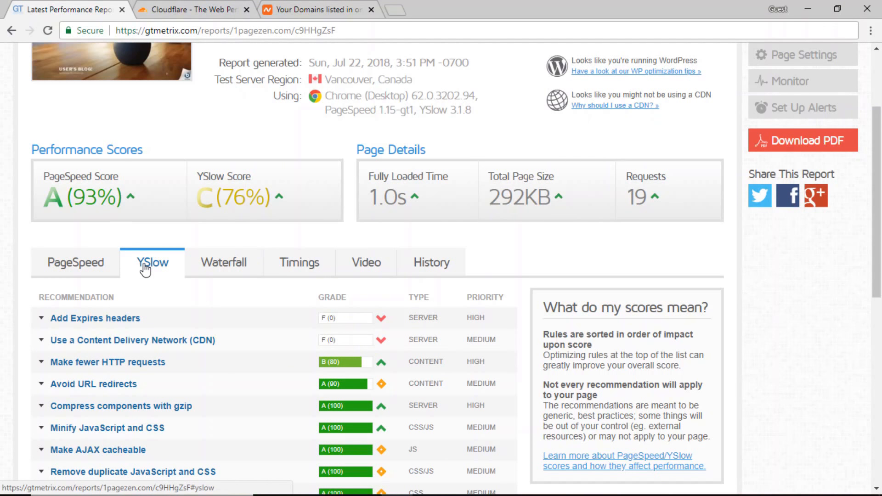
{"action": "left_click", "coordinate": [172, 10]}
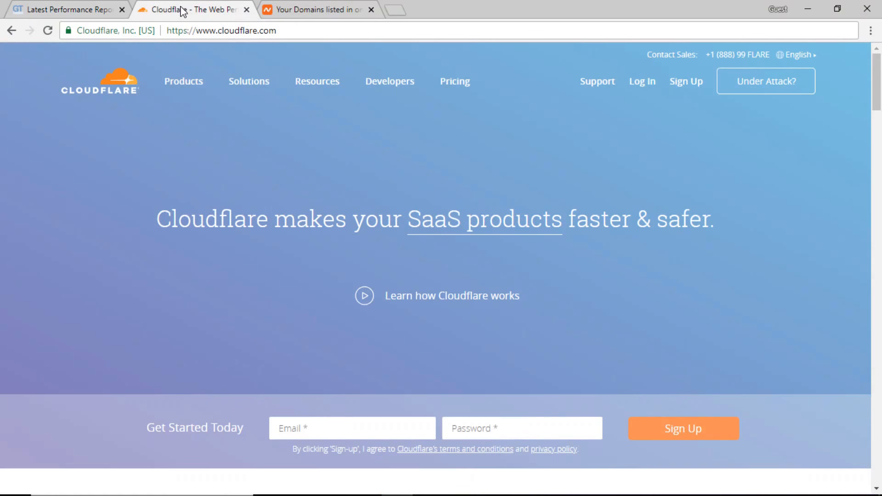
- Sign up for Cloudflare with the site's e-mail address and a password, declining email updates
{"action": "left_click", "coordinate": [686, 82]}
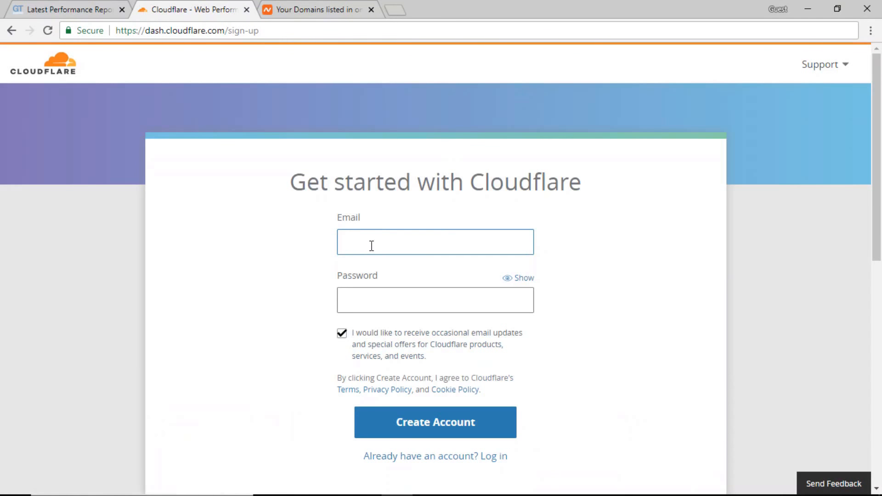
{"action": "key", "text": "Tab"}
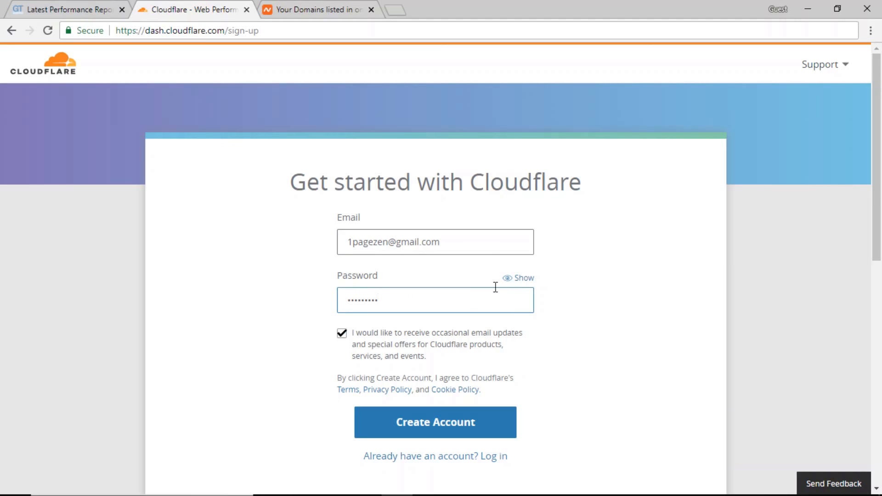
{"action": "left_click", "coordinate": [342, 333]}
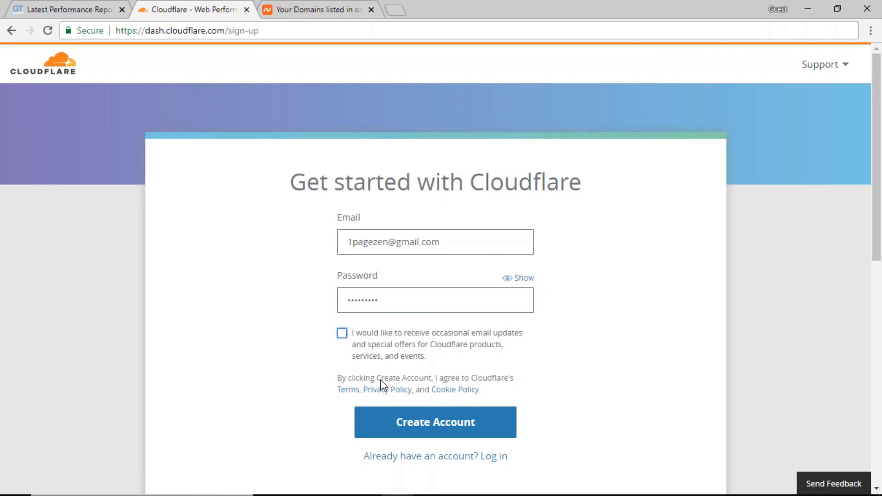
{"action": "left_click", "coordinate": [407, 432]}
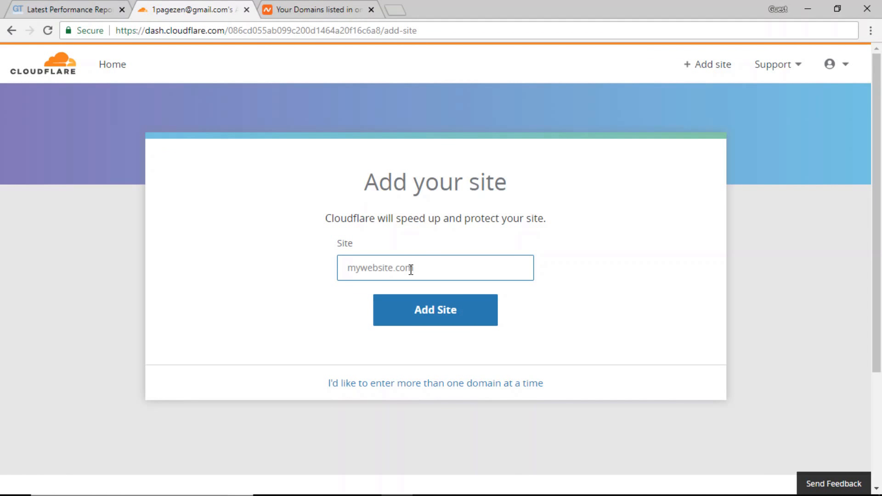
- Add 1pagezen.com as a new site in Cloudflare
{"action": "type", "text": "1pagezen.com"}
{"action": "left_click_drag", "start_coordinate": [408, 269], "coordinate": [270, 251]}
{"action": "left_click", "coordinate": [292, 306]}
{"action": "left_click", "coordinate": [459, 317]}
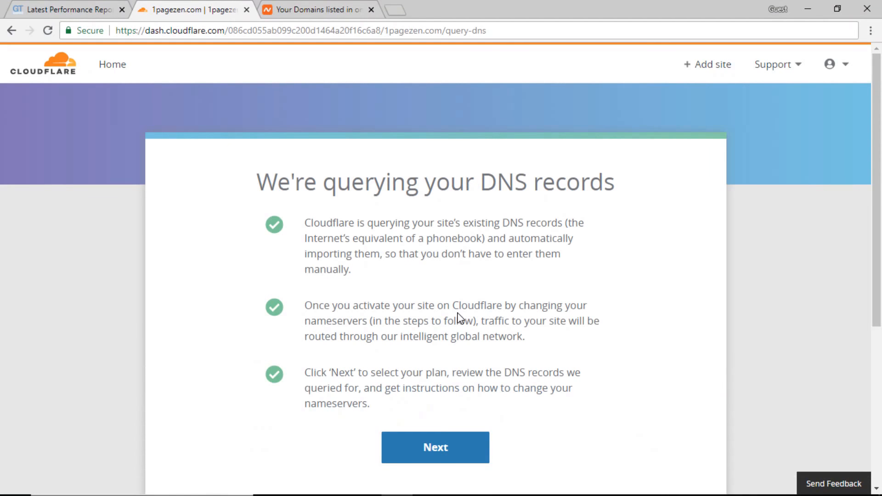
{"action": "scroll", "coordinate": [458, 316], "scroll_direction": "down", "scroll_amount": 2}
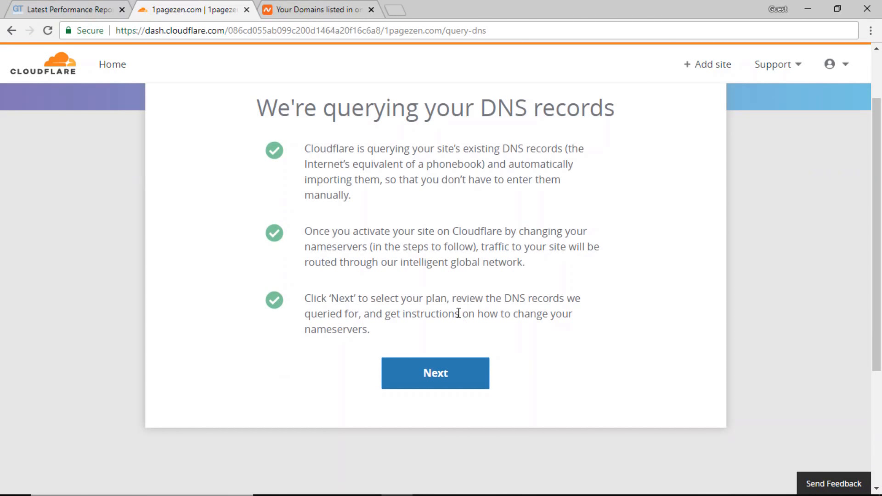
- Choose and confirm the FREE plan for 1pagezen.com
{"action": "left_click", "coordinate": [433, 381]}
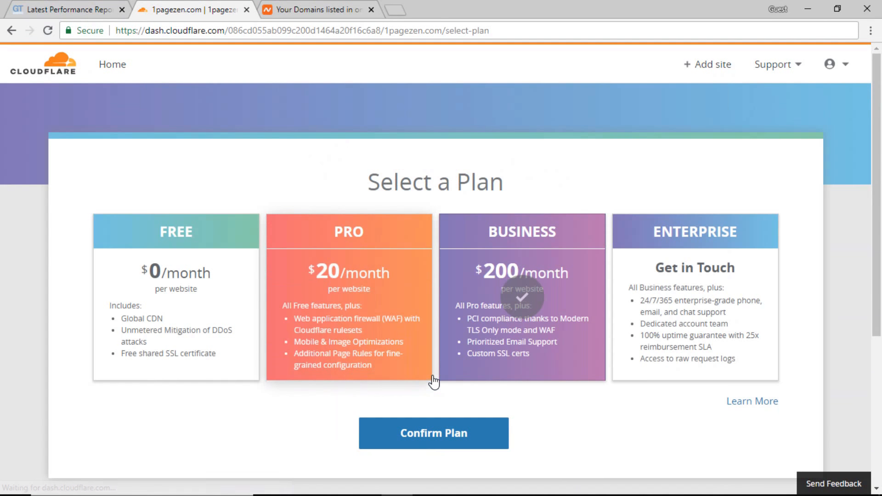
{"action": "left_click", "coordinate": [217, 331]}
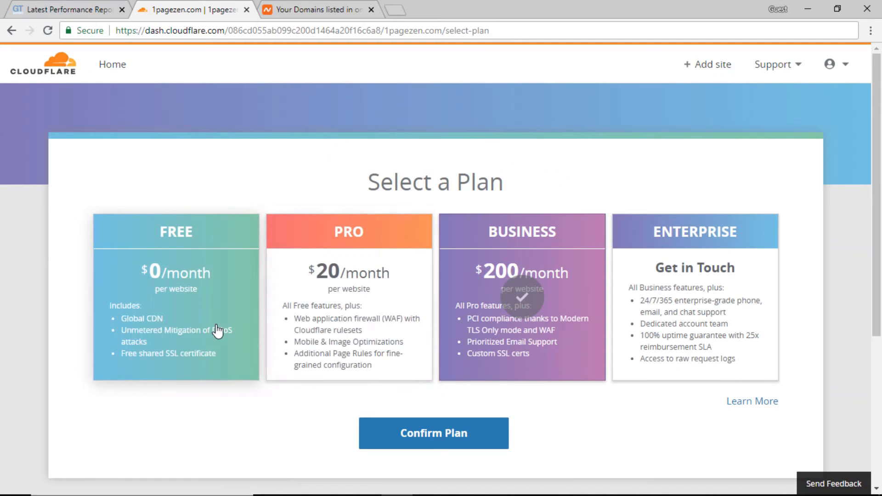
{"action": "left_click", "coordinate": [413, 437]}
{"action": "left_click", "coordinate": [639, 342]}
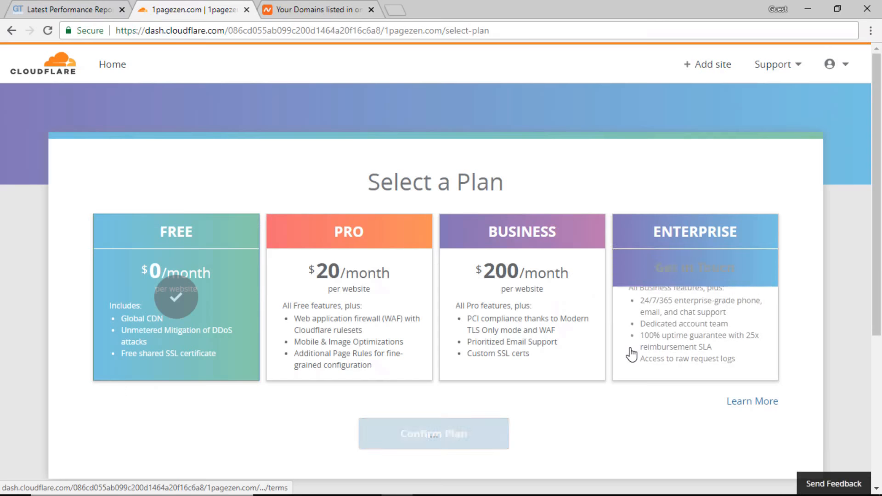
{"action": "scroll", "coordinate": [462, 415], "scroll_direction": "down", "scroll_amount": 1}
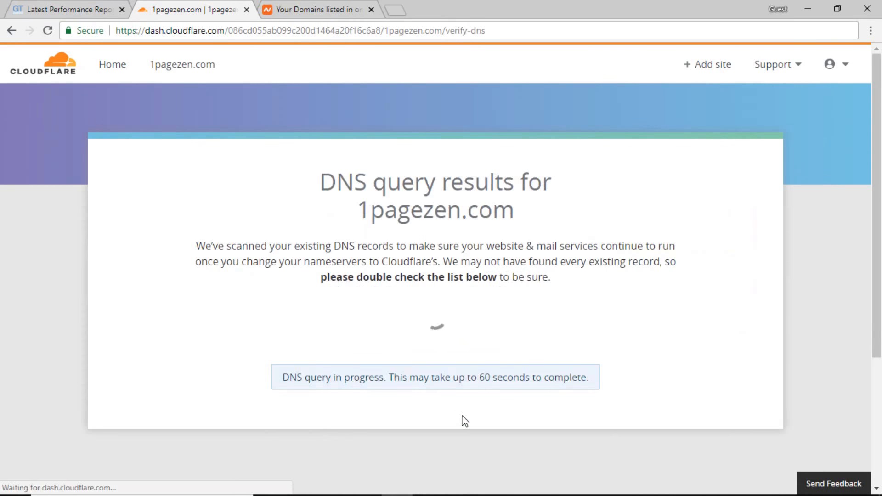
- Review the scanned DNS records for 1pagezen.com and accept them
{"action": "scroll", "coordinate": [462, 419], "scroll_direction": "down", "scroll_amount": 1}
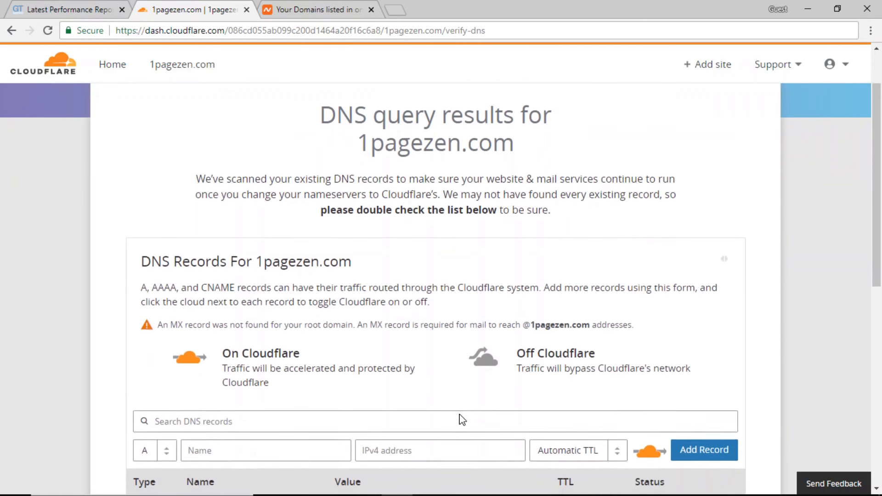
{"action": "scroll", "coordinate": [460, 414], "scroll_direction": "down", "scroll_amount": 3}
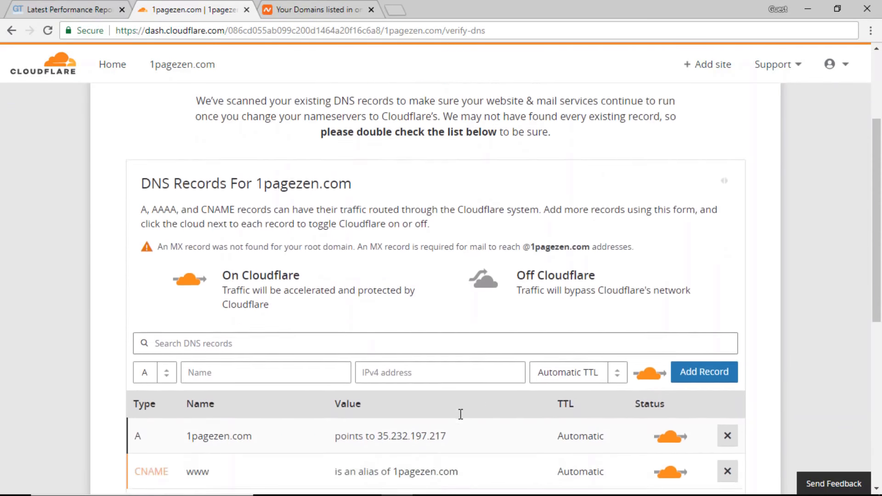
{"action": "scroll", "coordinate": [461, 414], "scroll_direction": "down", "scroll_amount": 1}
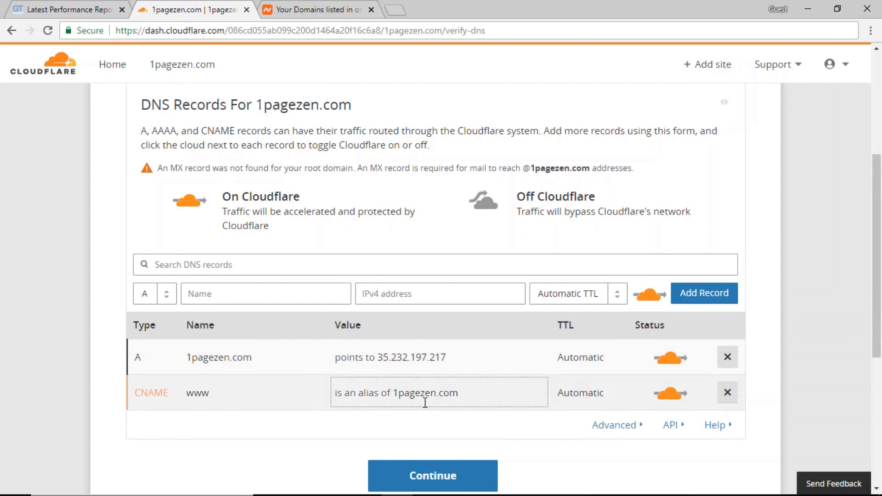
{"action": "scroll", "coordinate": [424, 403], "scroll_direction": "down", "scroll_amount": 1}
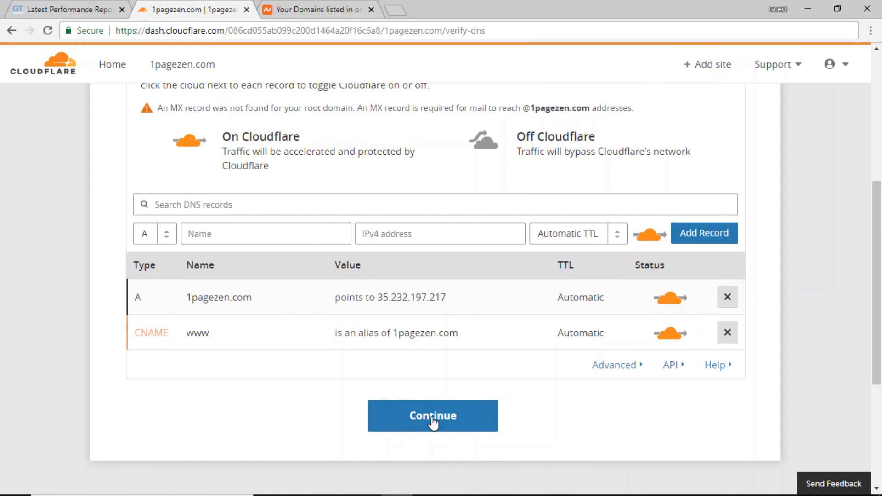
{"action": "left_click", "coordinate": [432, 419]}
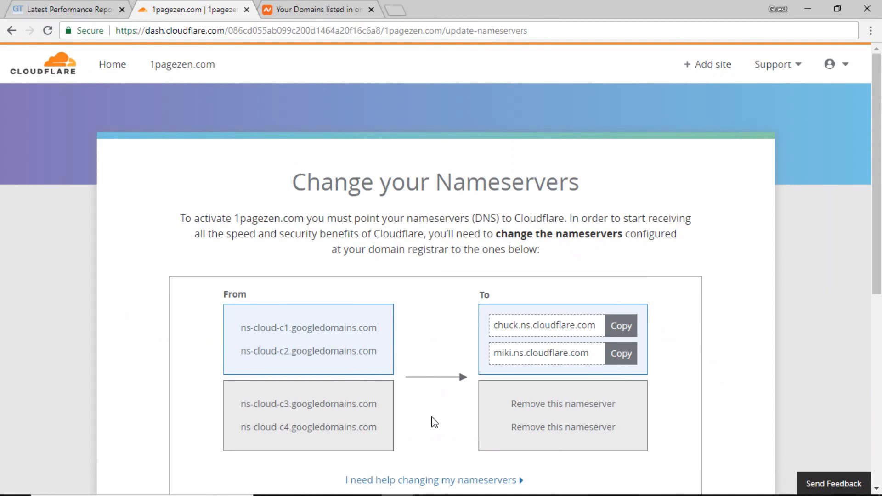
- Copy the nameserver chuck.ns.cloudflare.com and switch to the Namecheap domain page
{"action": "scroll", "coordinate": [434, 422], "scroll_direction": "down", "scroll_amount": 1}
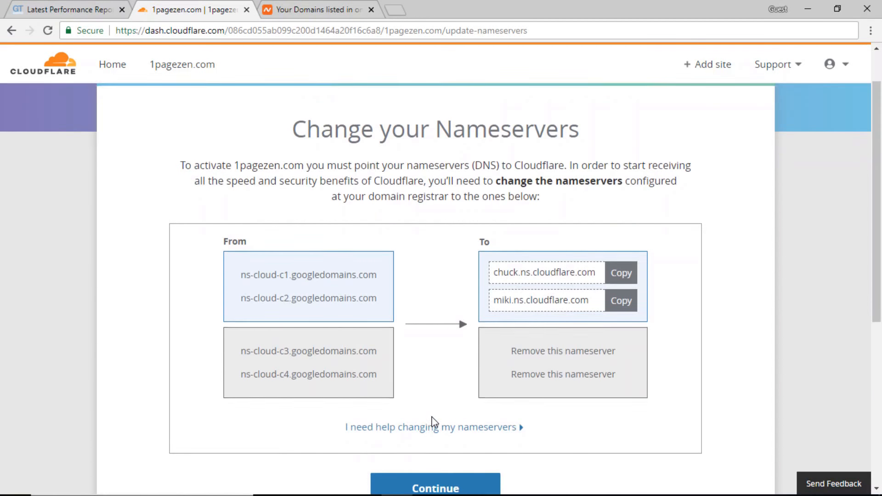
{"action": "scroll", "coordinate": [434, 422], "scroll_direction": "down", "scroll_amount": 1}
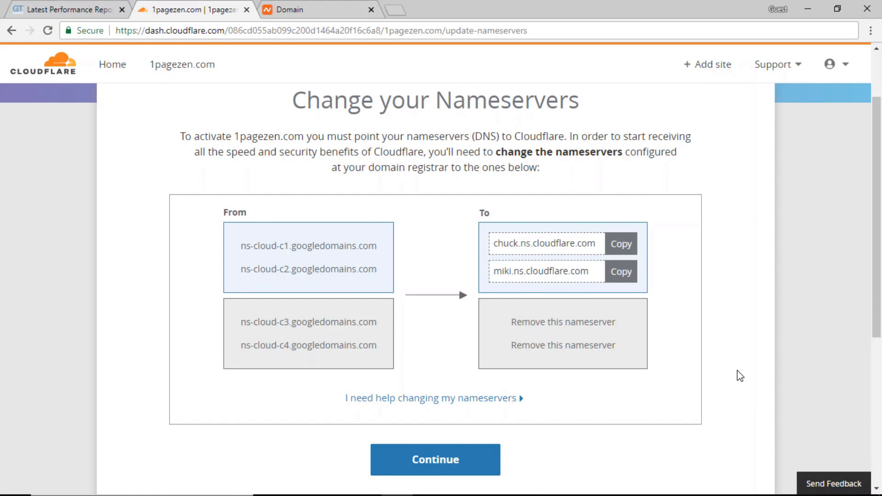
{"action": "left_click", "coordinate": [538, 250]}
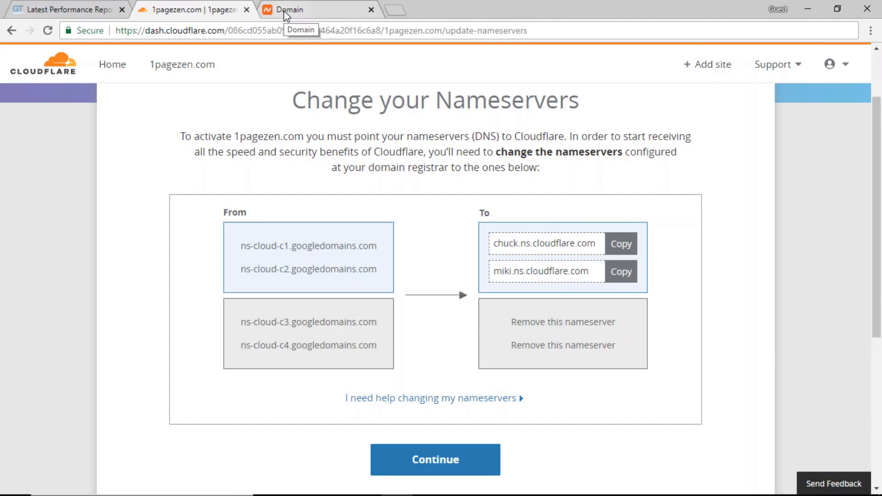
{"action": "left_click", "coordinate": [286, 15]}
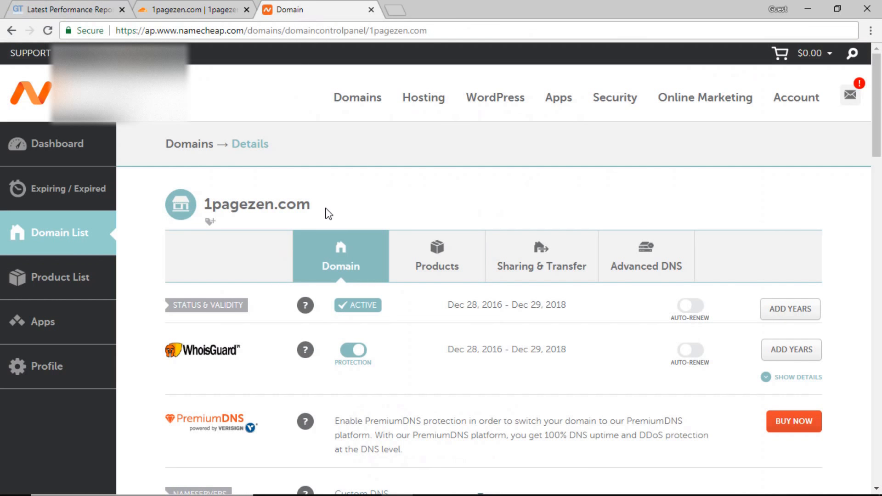
- Delete all four Google nameserver entries from 1pagezen.com's Custom DNS in Namecheap
{"action": "left_click_drag", "start_coordinate": [325, 207], "coordinate": [206, 204]}
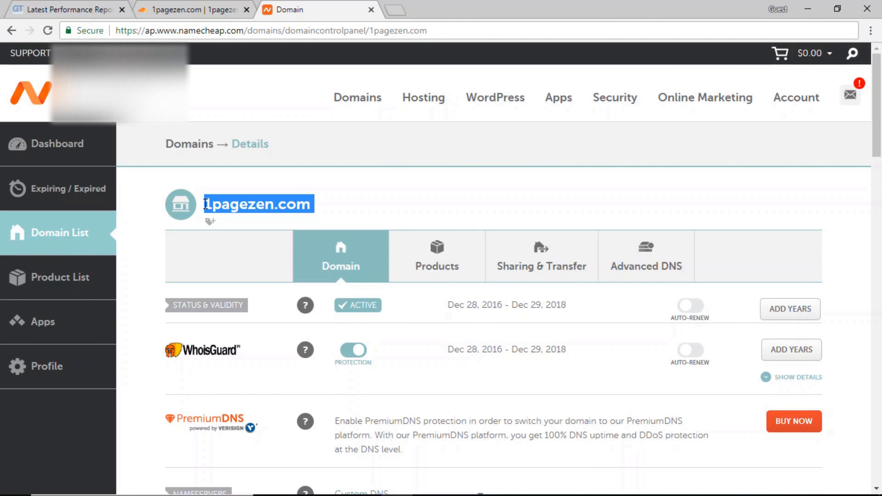
{"action": "left_click", "coordinate": [402, 203]}
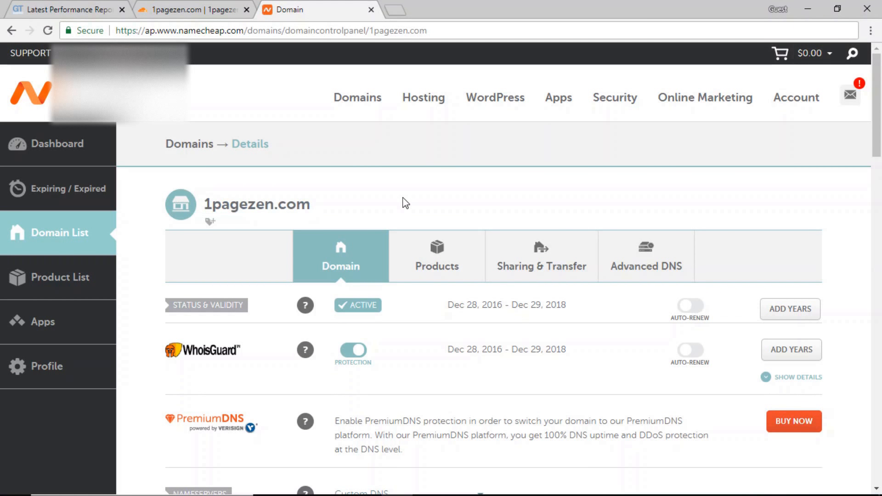
{"action": "scroll", "coordinate": [404, 201], "scroll_direction": "down", "scroll_amount": 8}
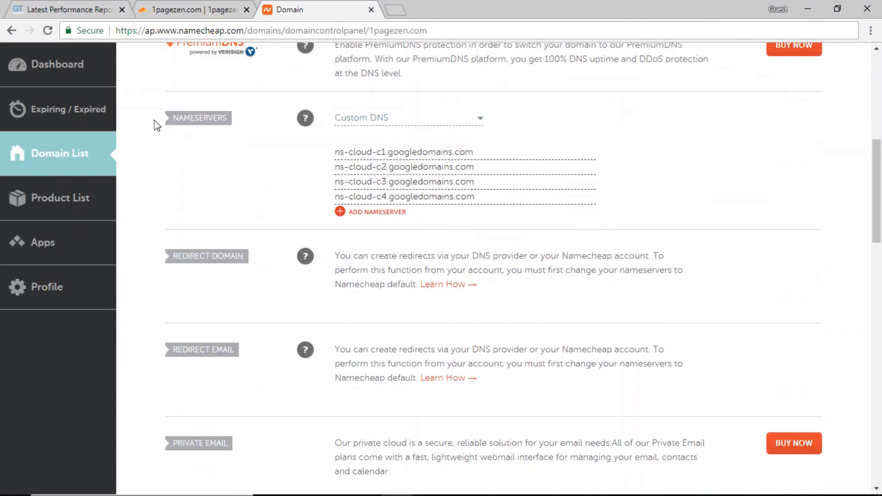
{"action": "left_click_drag", "start_coordinate": [242, 122], "coordinate": [171, 121]}
{"action": "left_click", "coordinate": [242, 138]}
{"action": "left_click_drag", "start_coordinate": [480, 197], "coordinate": [331, 209]}
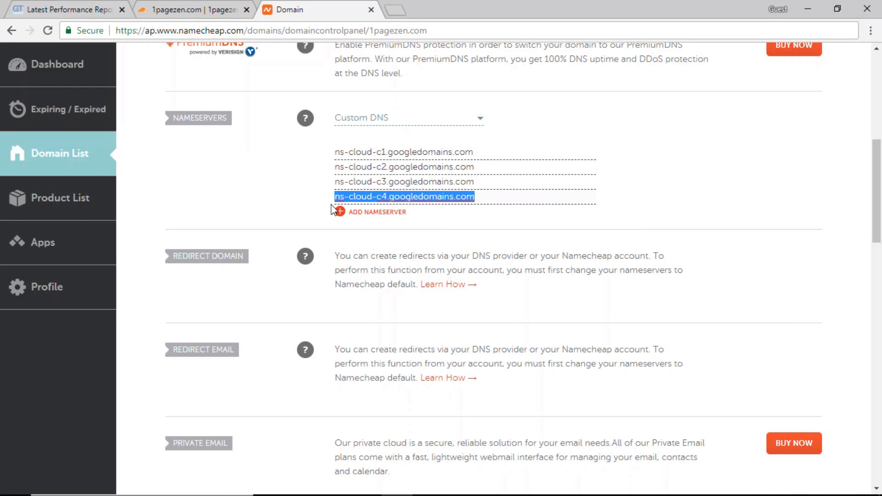
{"action": "key", "text": "BackSpace"}
{"action": "left_click_drag", "start_coordinate": [490, 180], "coordinate": [301, 177]}
{"action": "key", "text": "BackSpace"}
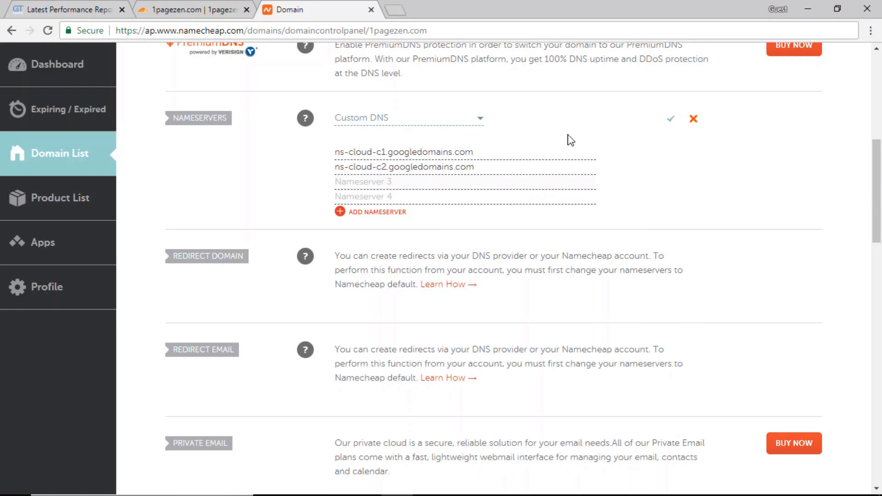
{"action": "left_click_drag", "start_coordinate": [511, 165], "coordinate": [320, 173]}
{"action": "key", "text": "BackSpace"}
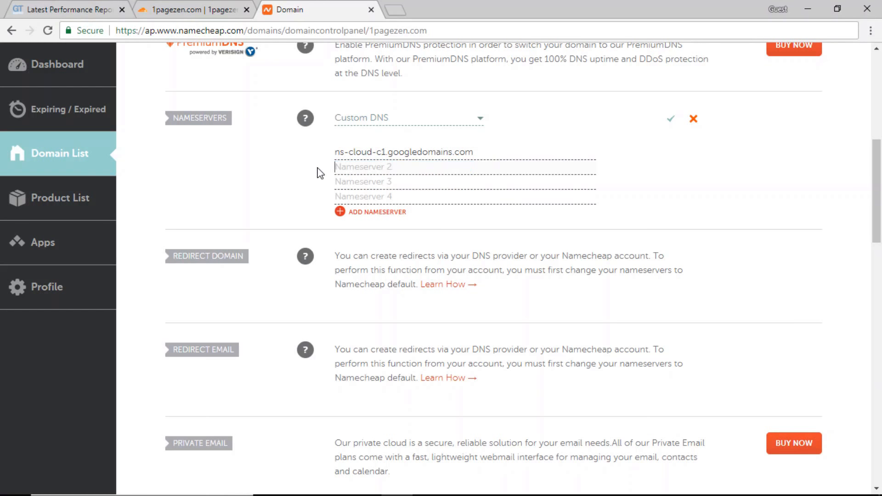
{"action": "left_click_drag", "start_coordinate": [504, 151], "coordinate": [274, 154]}
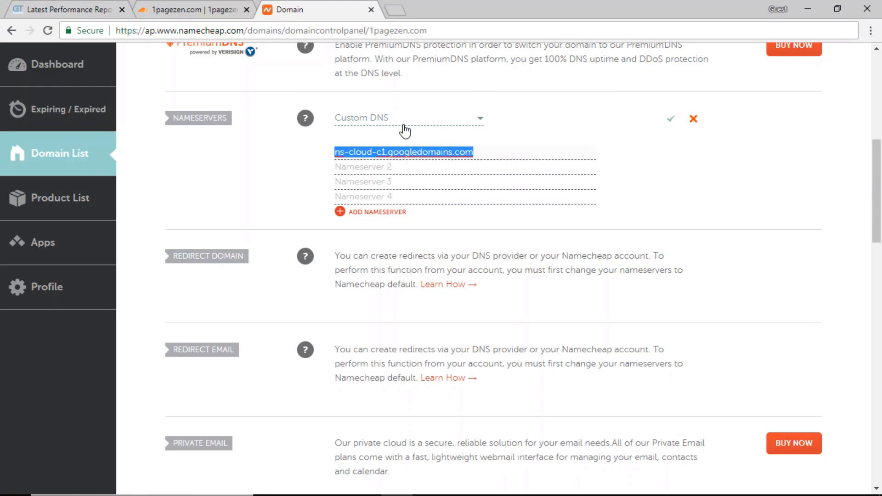
{"action": "key", "text": "BackSpace"}
- Enter chuck.ns.cloudflare.com and miki.ns.cloudflare.com as nameservers and save them
{"action": "key", "text": "ctrl+v"}
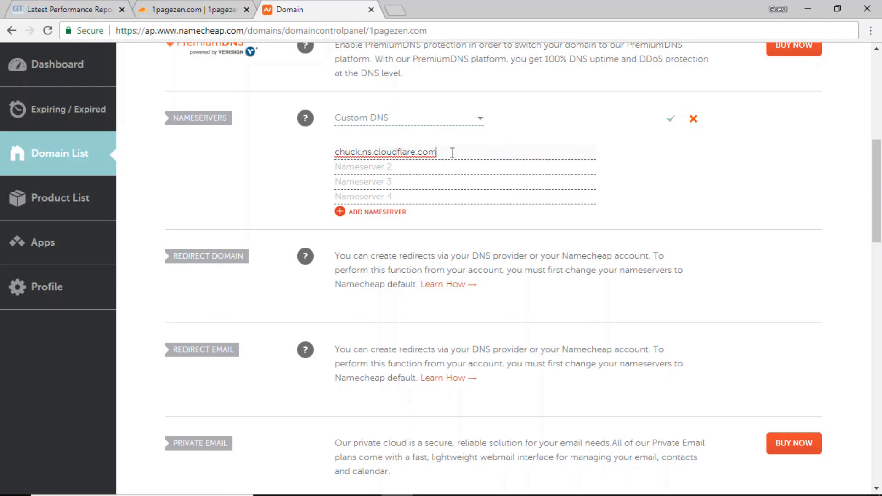
{"action": "left_click", "coordinate": [193, 9]}
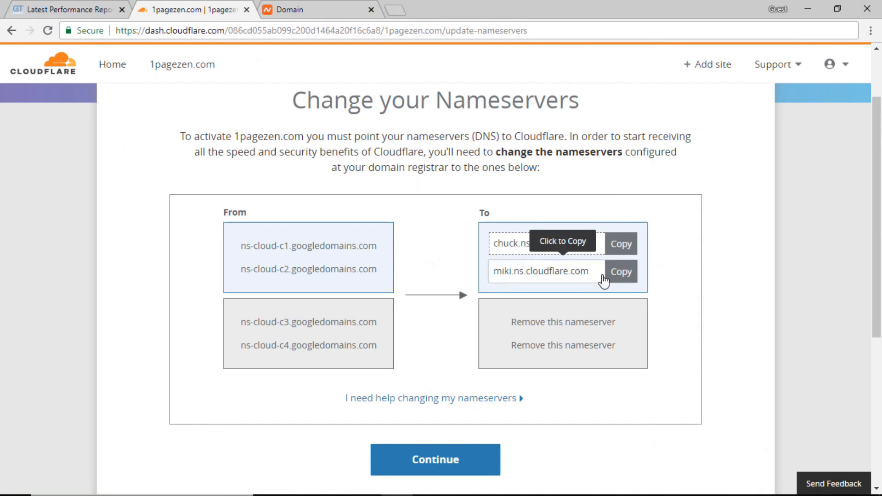
{"action": "left_click", "coordinate": [570, 276]}
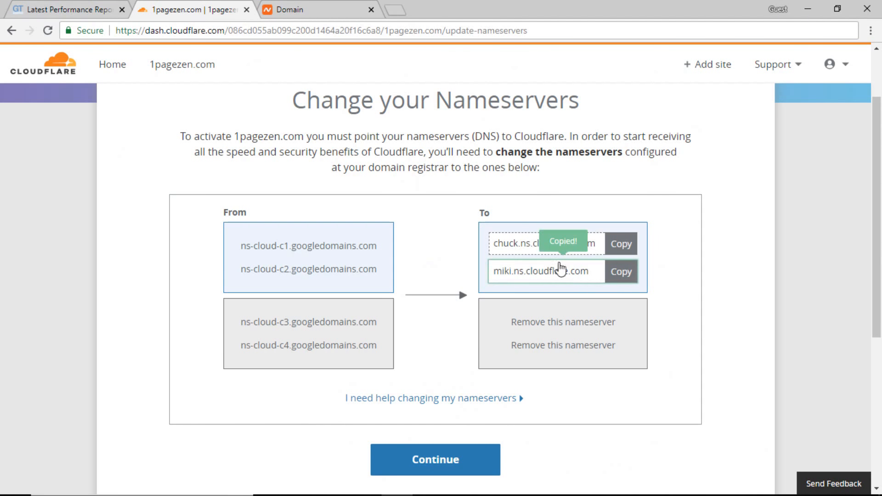
{"action": "left_click", "coordinate": [340, 14]}
{"action": "left_click", "coordinate": [410, 168]}
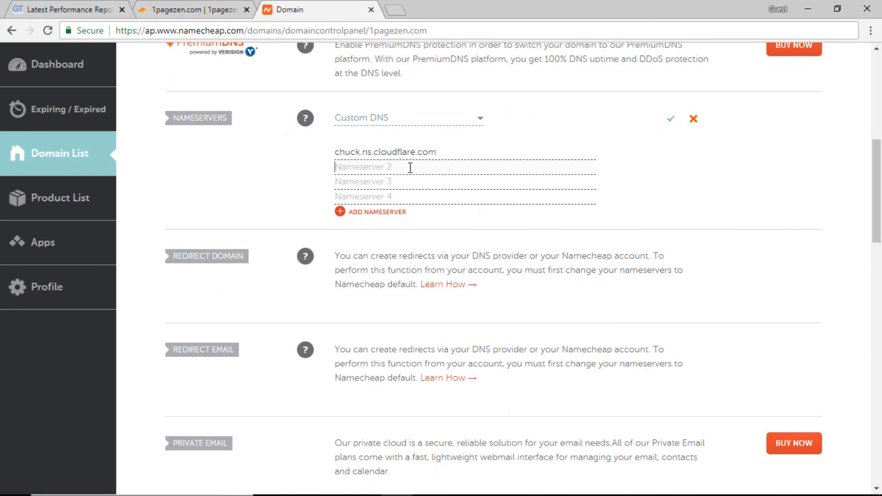
{"action": "key", "text": "ctrl+v"}
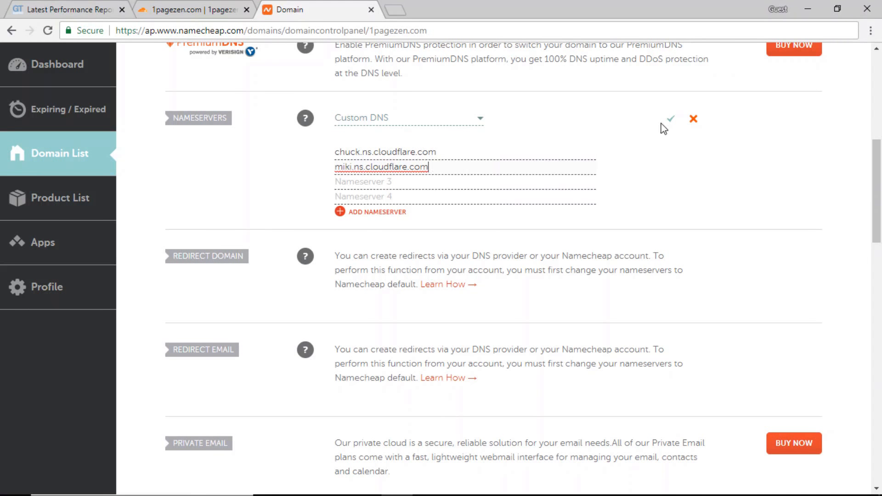
{"action": "left_click", "coordinate": [675, 122]}
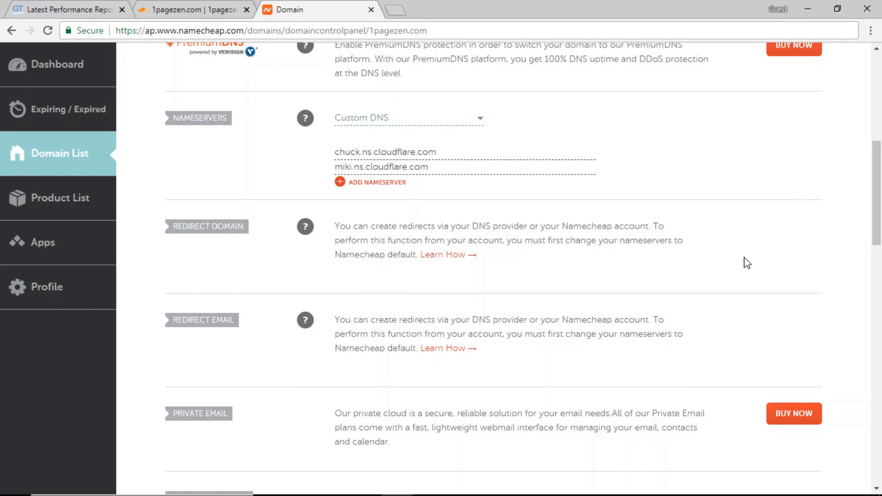
- Complete Cloudflare's nameserver step to reach the 1pagezen.com Overview showing DNS modification pending
{"action": "left_click", "coordinate": [189, 10]}
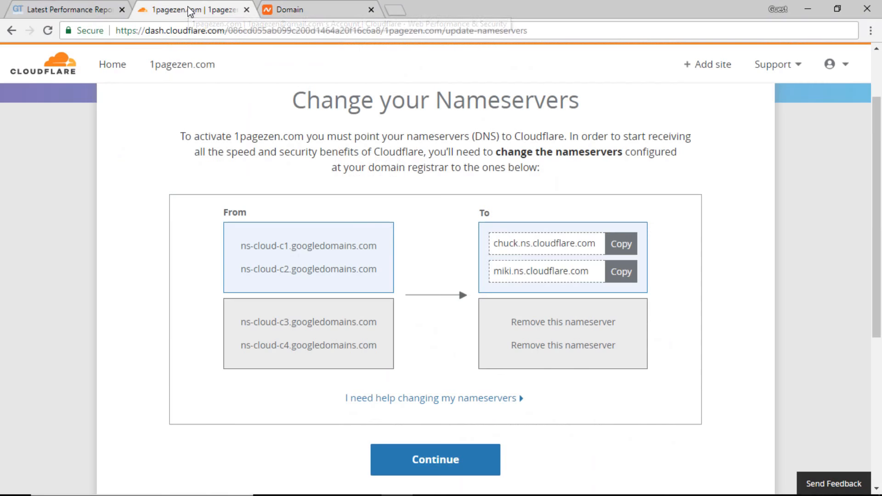
{"action": "scroll", "coordinate": [437, 433], "scroll_direction": "down", "scroll_amount": 1}
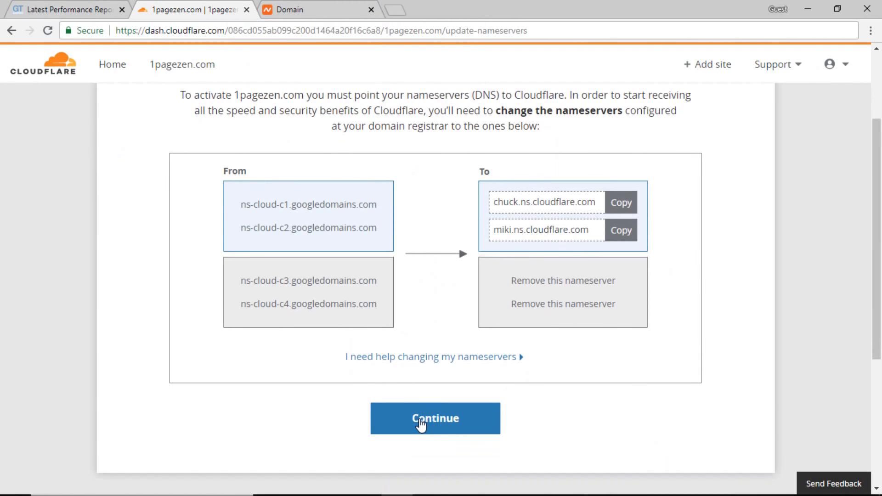
{"action": "left_click", "coordinate": [419, 423]}
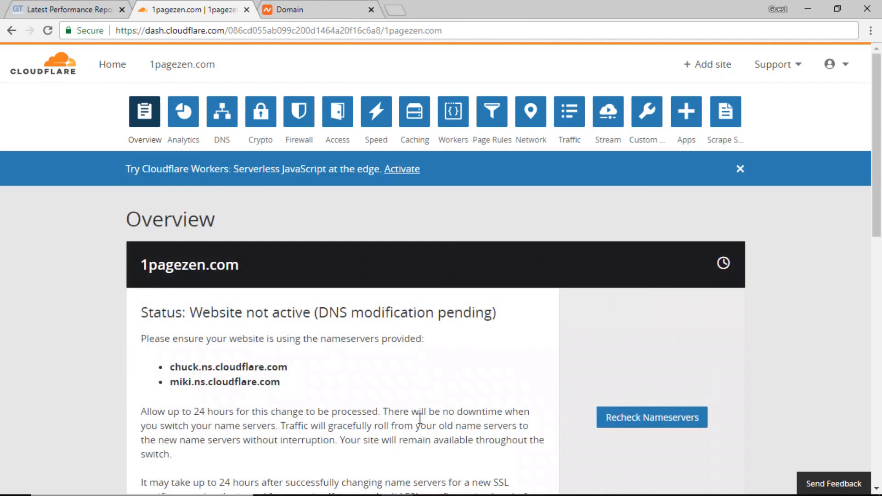
{"action": "scroll", "coordinate": [419, 418], "scroll_direction": "down", "scroll_amount": 3}
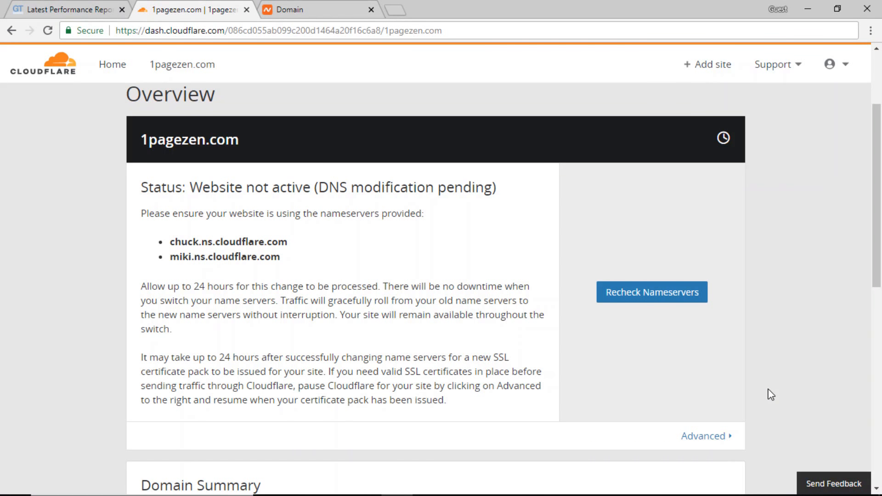
- Recheck the nameservers so 1pagezen.com shows Status: Active on the Overview
{"action": "left_click", "coordinate": [651, 300]}
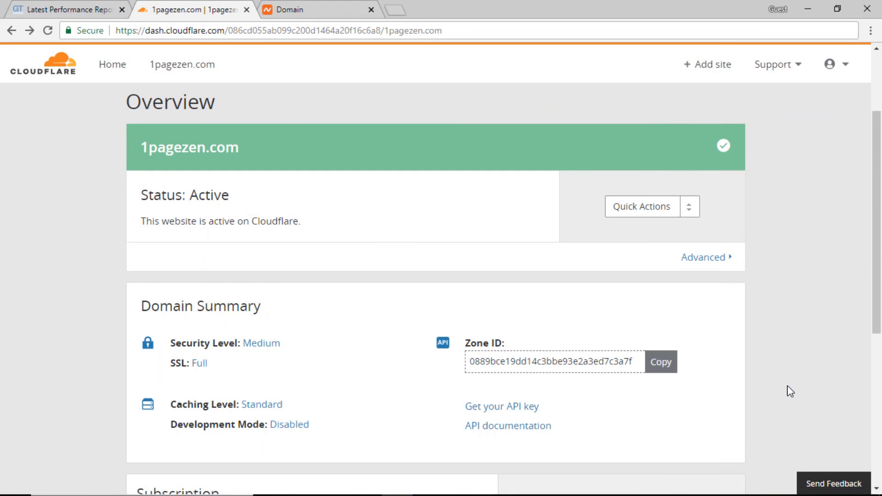
{"action": "scroll", "coordinate": [876, 289], "scroll_direction": "up", "scroll_amount": 1}
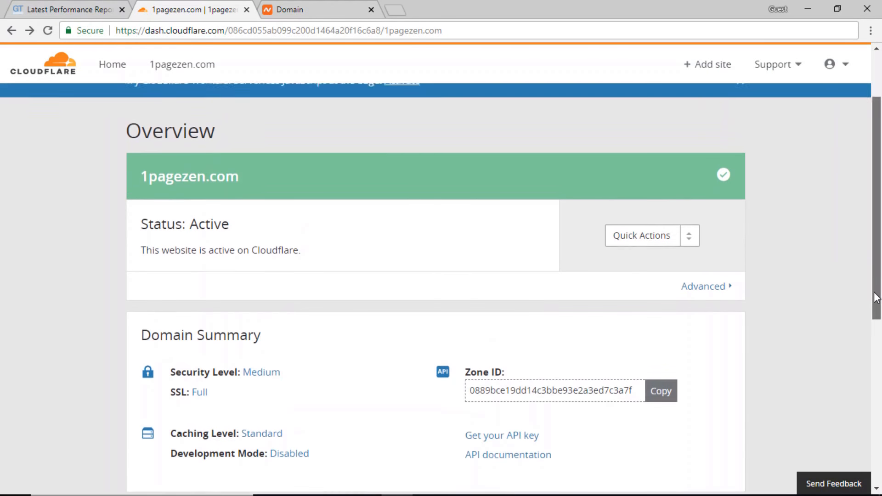
{"action": "scroll", "coordinate": [876, 289], "scroll_direction": "up", "scroll_amount": 2}
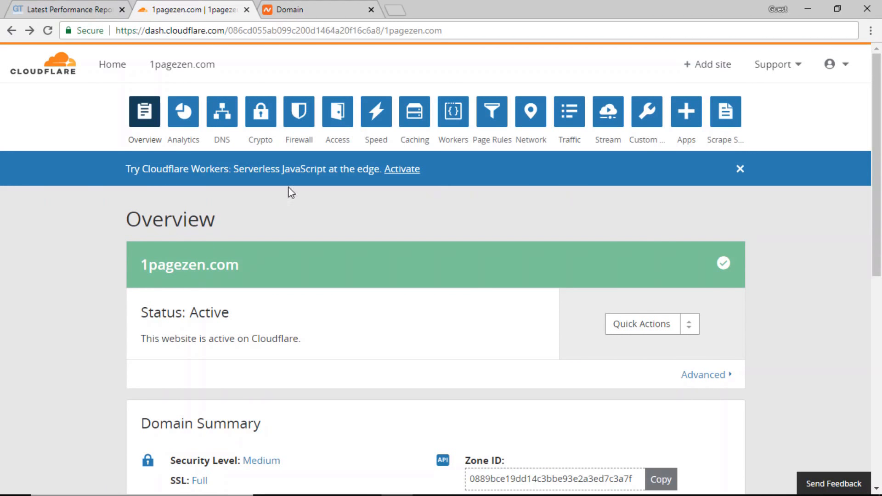
- Set 1pagezen.com's SSL mode to Full (strict) on the Crypto page
{"action": "left_click", "coordinate": [260, 123]}
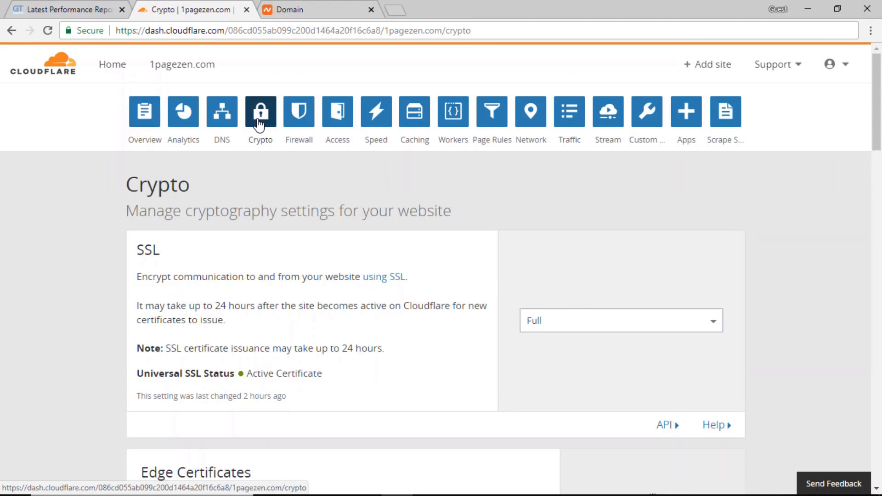
{"action": "scroll", "coordinate": [553, 264], "scroll_direction": "down", "scroll_amount": 2}
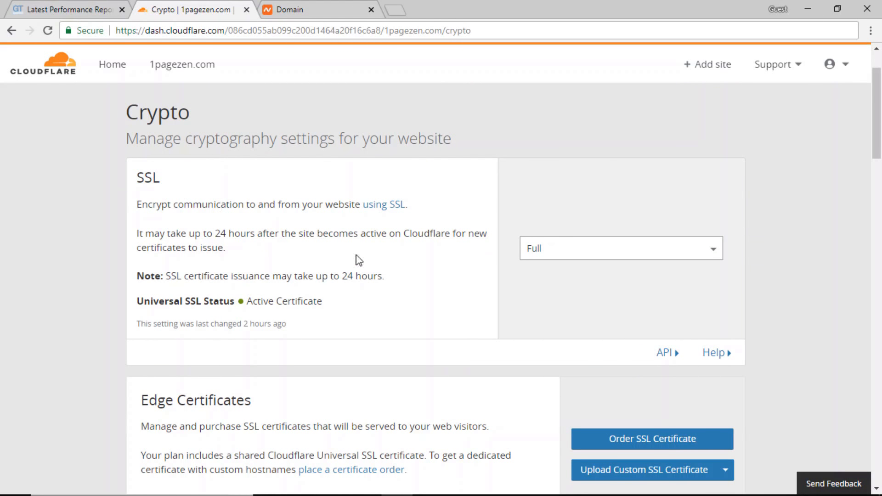
{"action": "left_click", "coordinate": [616, 253]}
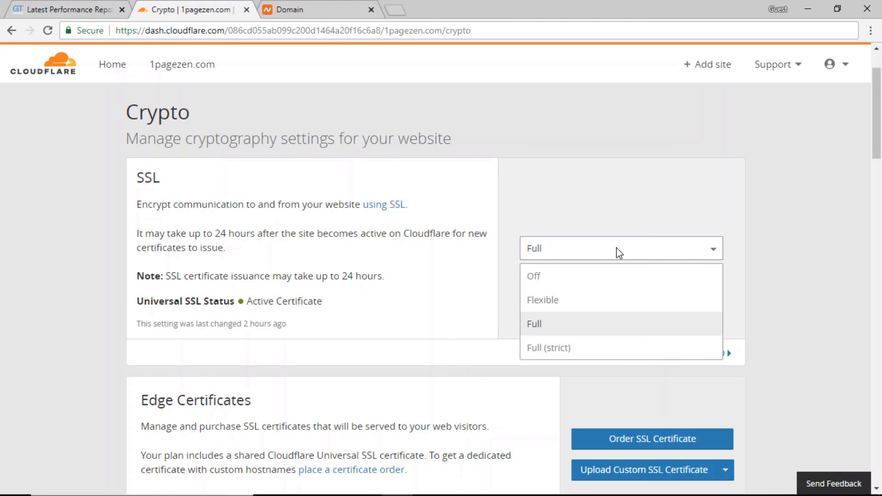
{"action": "left_click", "coordinate": [573, 351]}
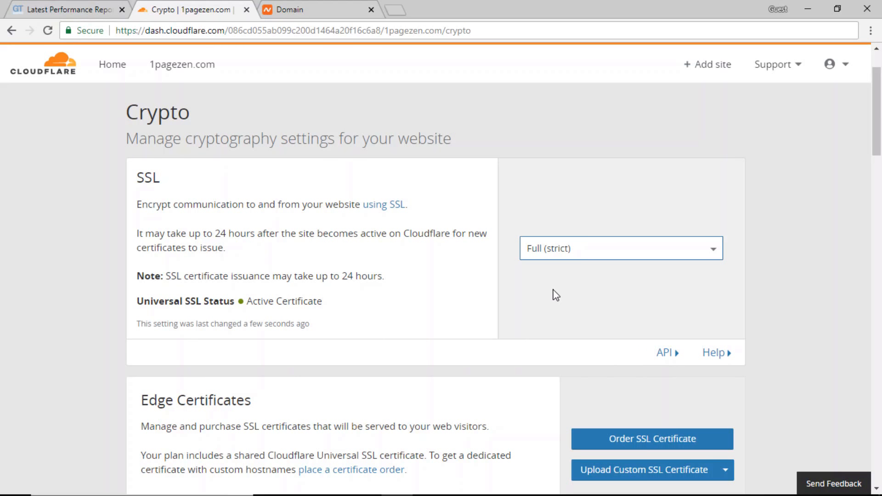
{"action": "left_click", "coordinate": [588, 256]}
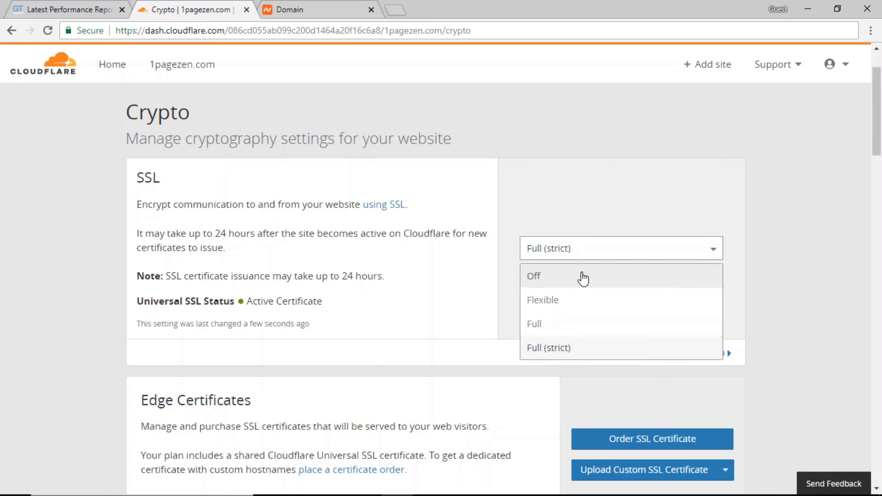
{"action": "left_click", "coordinate": [559, 331]}
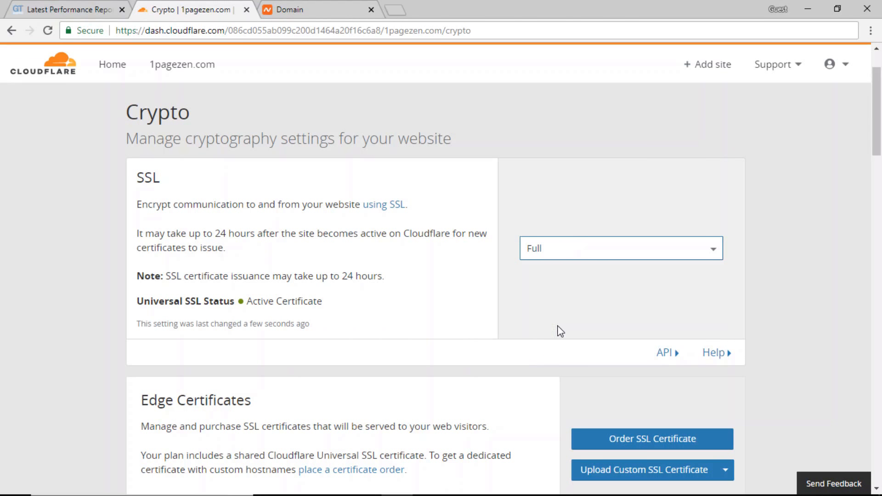
{"action": "left_click", "coordinate": [594, 240]}
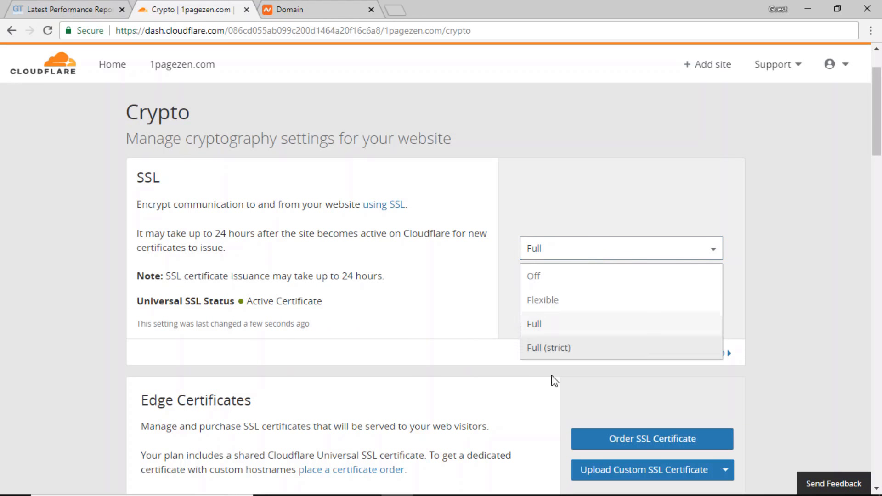
{"action": "left_click", "coordinate": [557, 347]}
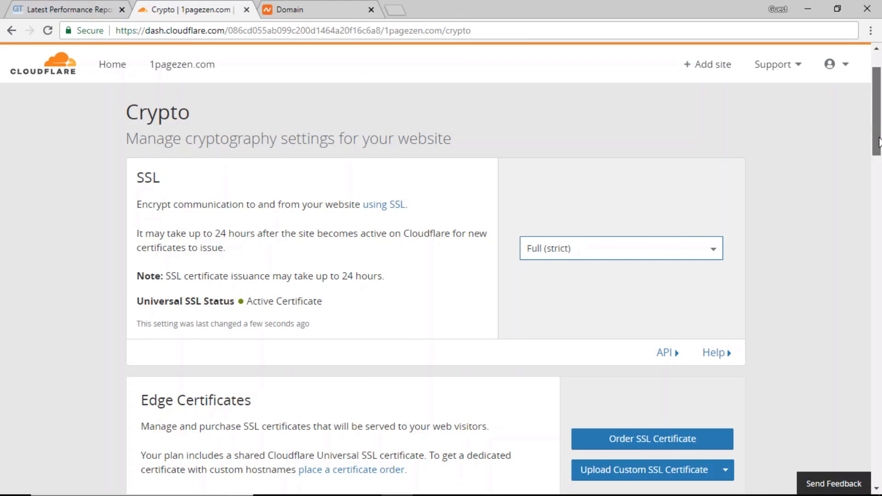
{"action": "left_click_drag", "start_coordinate": [880, 152], "coordinate": [879, 138]}
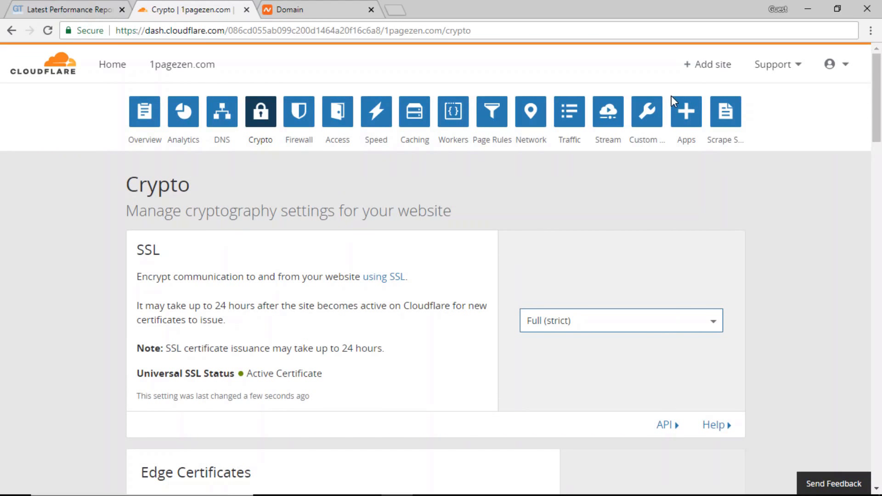
- Change Browser Cache Expiration from 4 hours to 1 month on the Caching page
{"action": "left_click", "coordinate": [413, 116]}
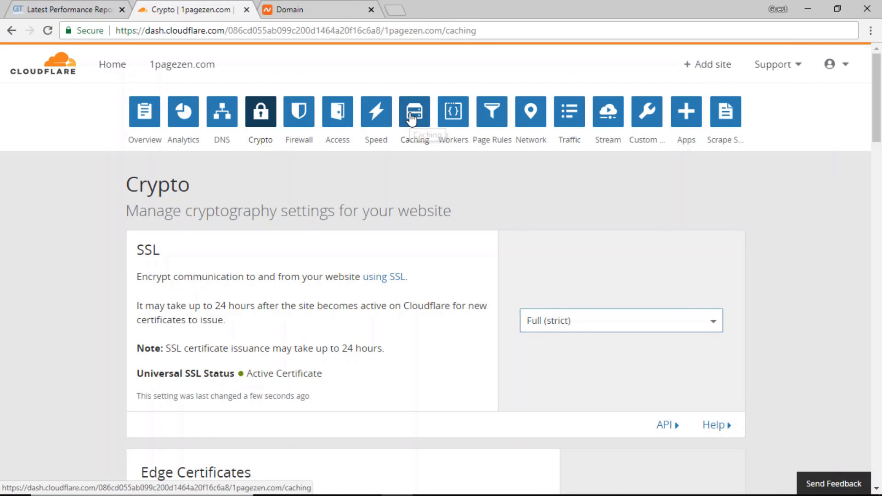
{"action": "left_click_drag", "start_coordinate": [880, 163], "coordinate": [880, 290]}
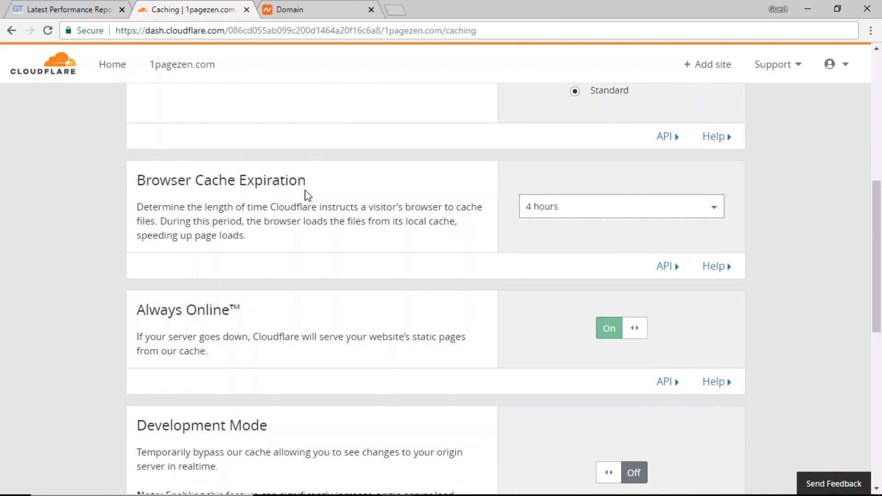
{"action": "left_click", "coordinate": [647, 212]}
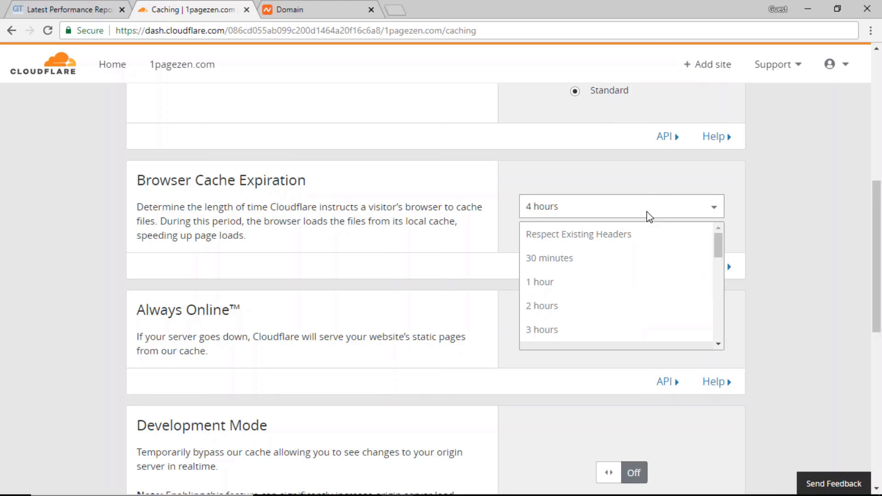
{"action": "left_click_drag", "start_coordinate": [719, 246], "coordinate": [724, 329]}
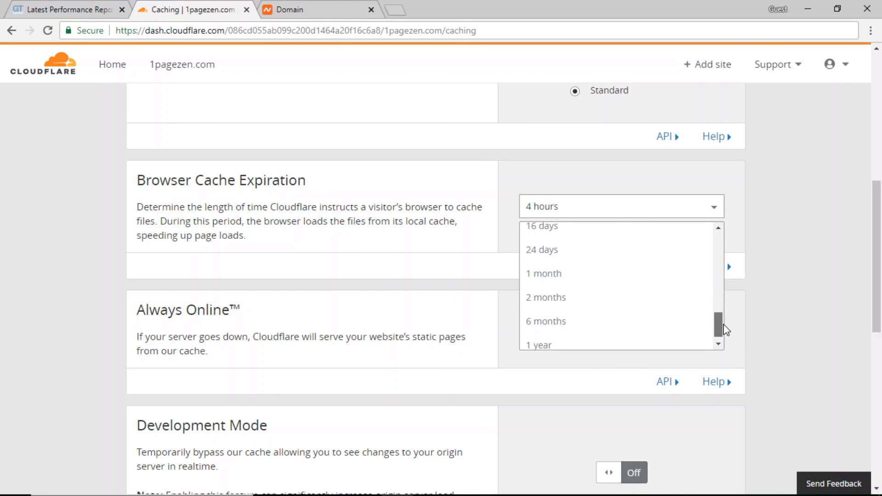
{"action": "left_click", "coordinate": [550, 276]}
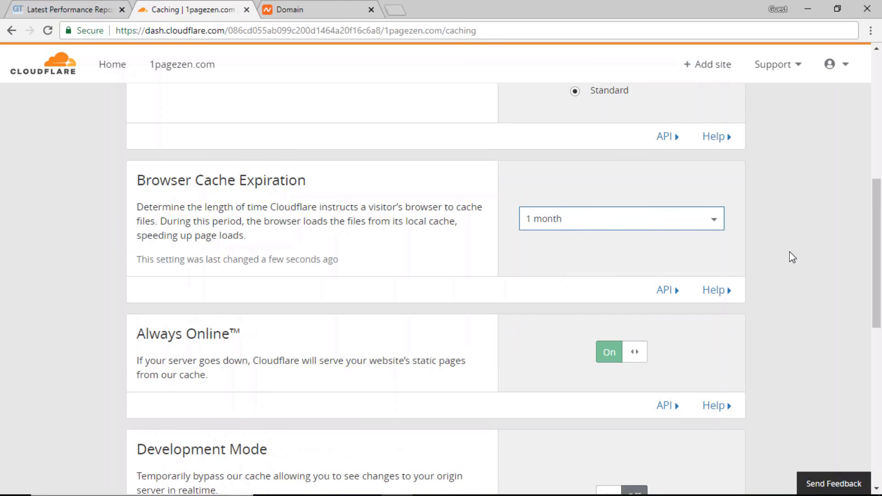
{"action": "left_click", "coordinate": [792, 258]}
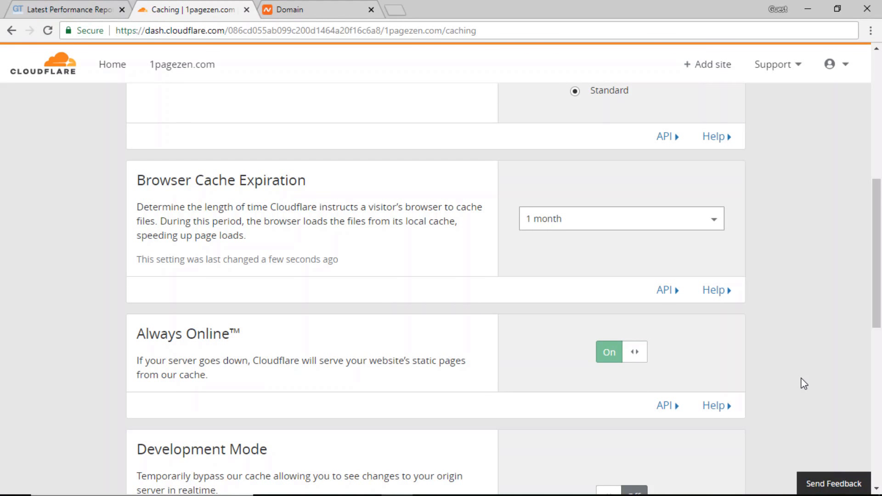
- Re-test 1pagezen.com in GTmetrix, now scoring PageSpeed A (94%) and YSlow A (93%)
{"action": "left_click", "coordinate": [65, 10]}
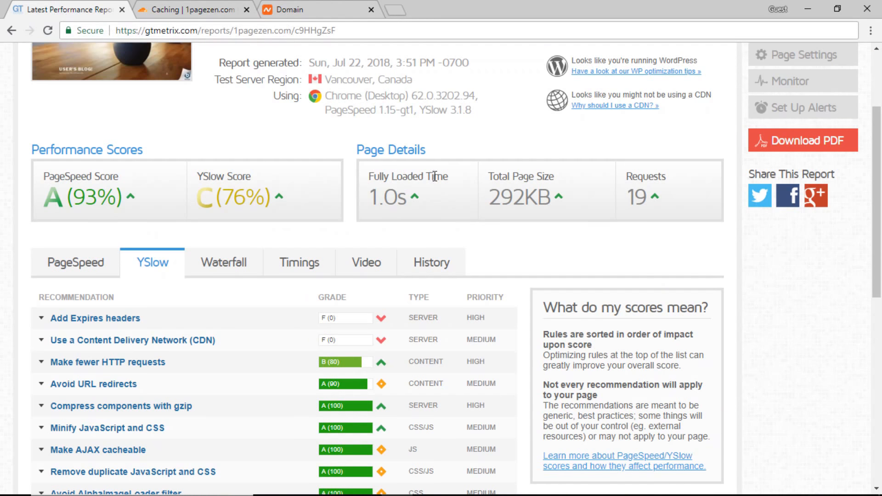
{"action": "left_click_drag", "start_coordinate": [880, 184], "coordinate": [873, 125]}
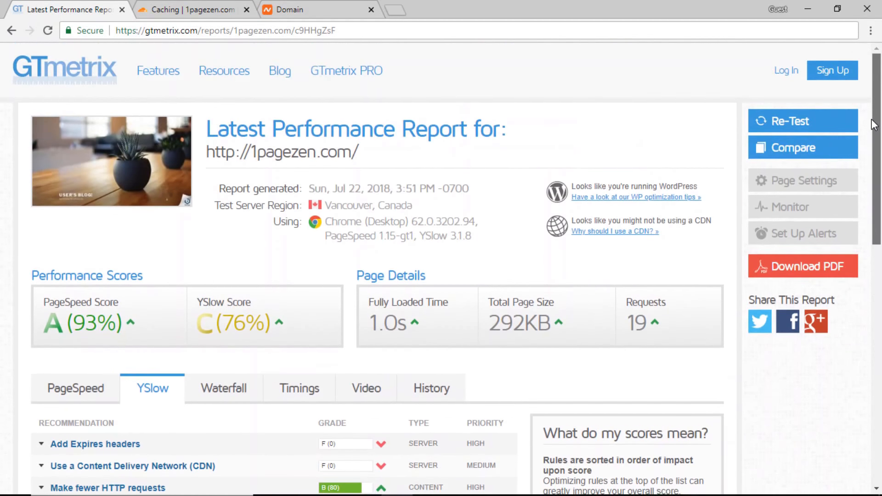
{"action": "left_click", "coordinate": [806, 127]}
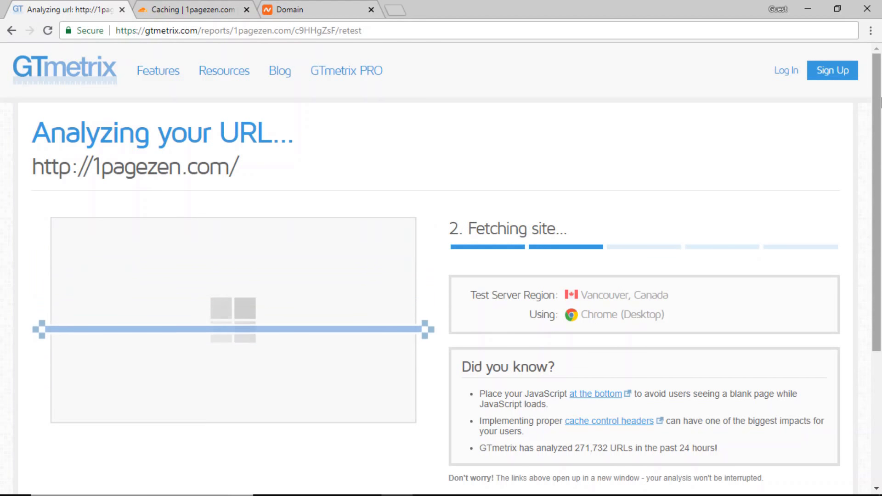
{"action": "left_click_drag", "start_coordinate": [880, 103], "coordinate": [880, 127]}
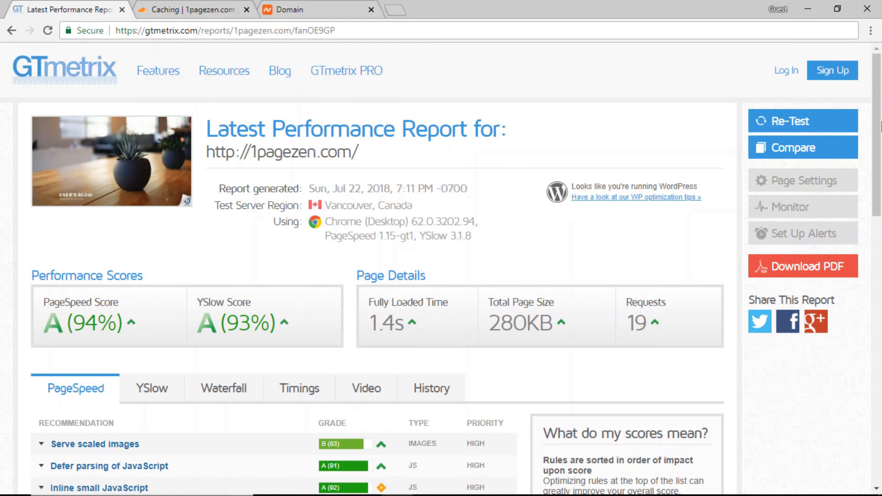
- Show the PageSpeed details for Leverage browser caching in the new GTmetrix report
{"action": "left_click_drag", "start_coordinate": [880, 126], "coordinate": [880, 158]}
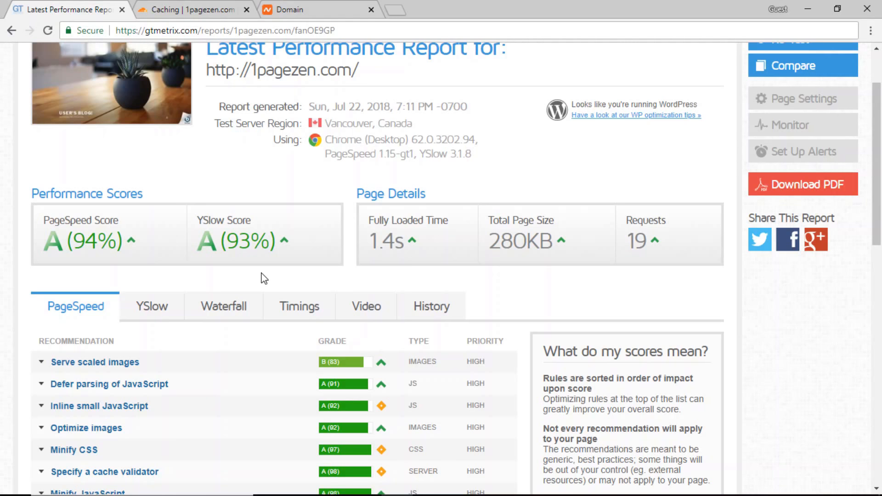
{"action": "scroll", "coordinate": [264, 278], "scroll_direction": "down", "scroll_amount": 7}
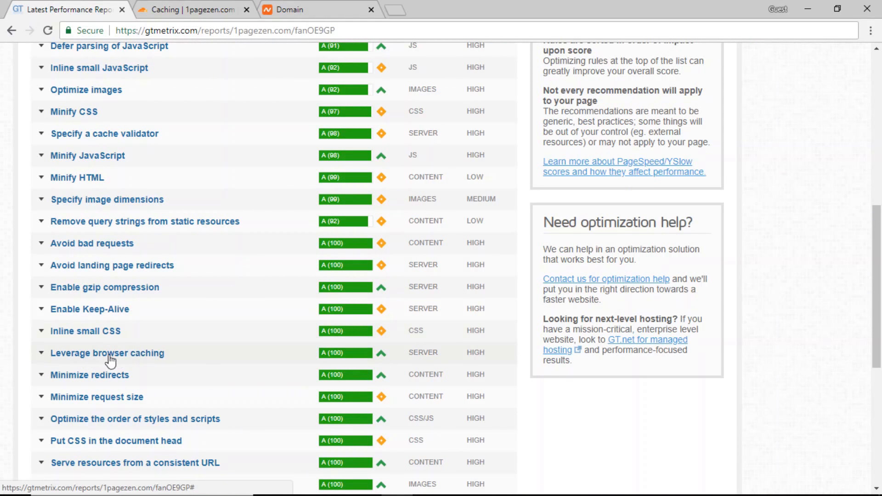
{"action": "left_click", "coordinate": [67, 359]}
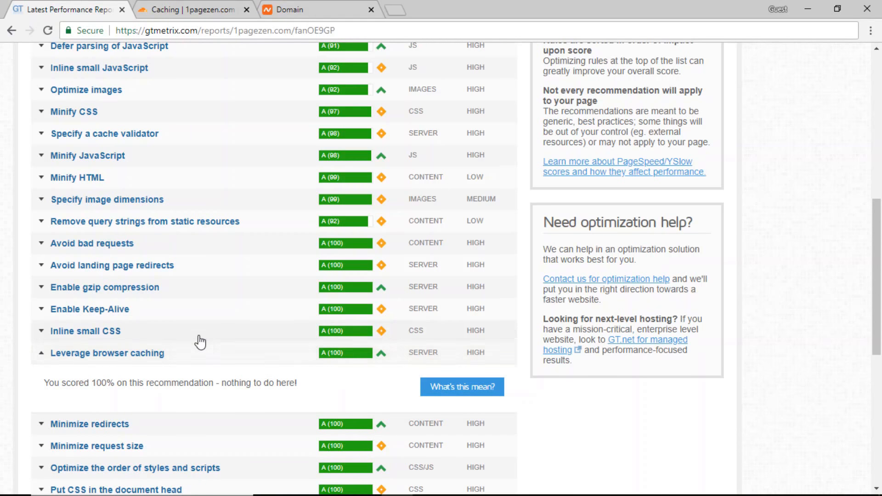
- Switch to the YSlow results and show the Add Expires headers details
{"action": "scroll", "coordinate": [199, 342], "scroll_direction": "up", "scroll_amount": 9}
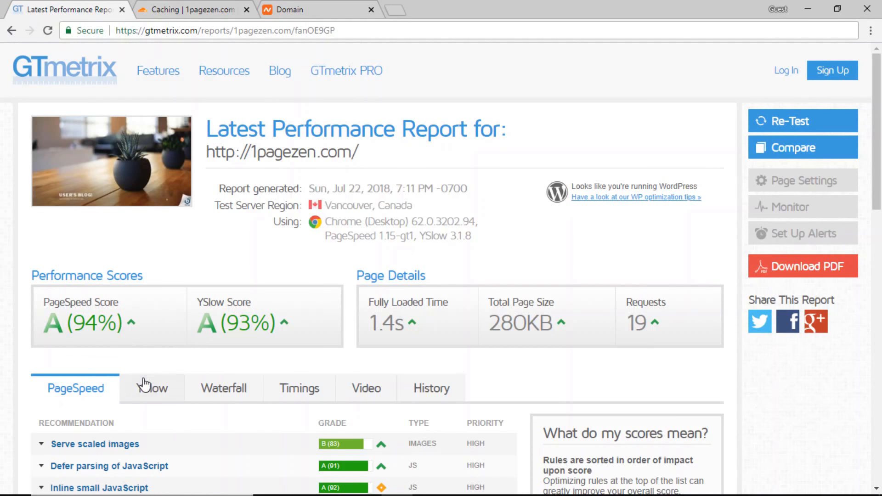
{"action": "left_click", "coordinate": [144, 385]}
{"action": "scroll", "coordinate": [241, 375], "scroll_direction": "down", "scroll_amount": 2}
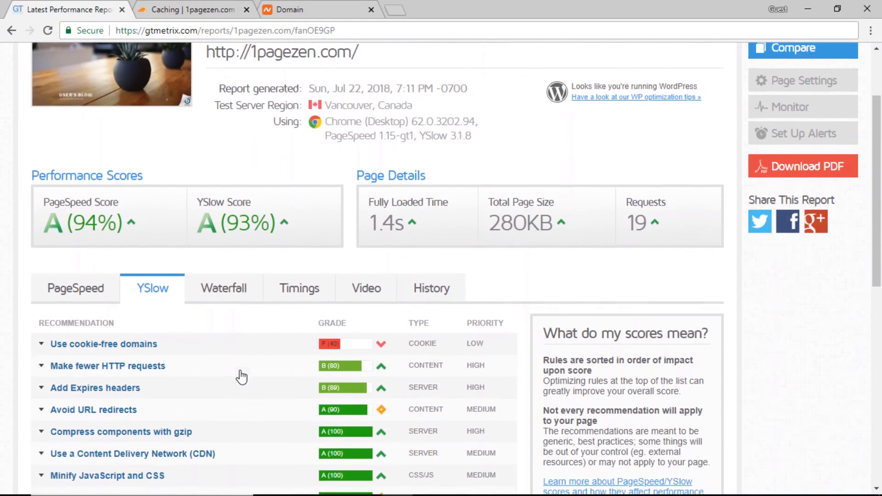
{"action": "scroll", "coordinate": [241, 377], "scroll_direction": "down", "scroll_amount": 2}
{"action": "scroll", "coordinate": [244, 367], "scroll_direction": "down", "scroll_amount": 1}
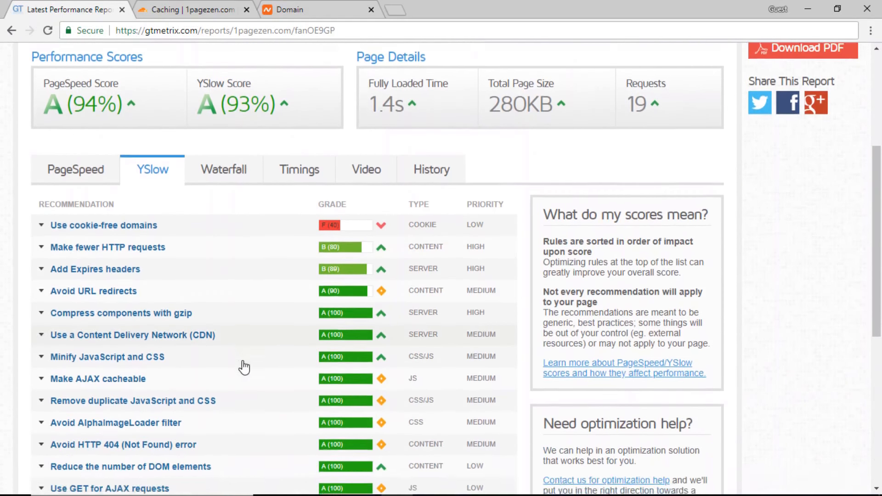
{"action": "scroll", "coordinate": [244, 366], "scroll_direction": "down", "scroll_amount": 1}
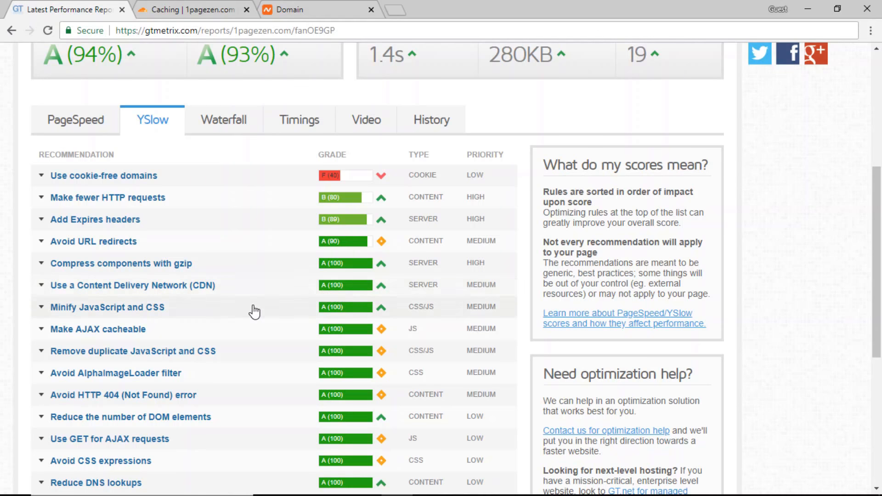
{"action": "scroll", "coordinate": [252, 309], "scroll_direction": "down", "scroll_amount": 1}
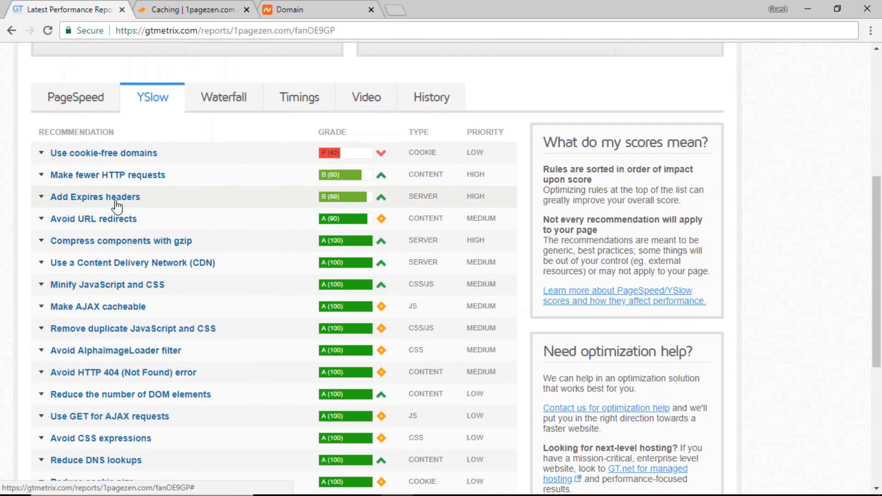
{"action": "left_click", "coordinate": [382, 200]}
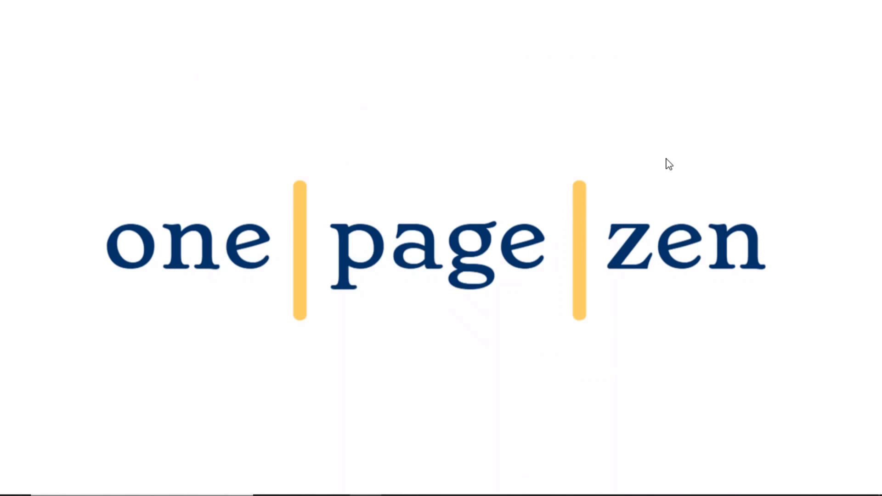